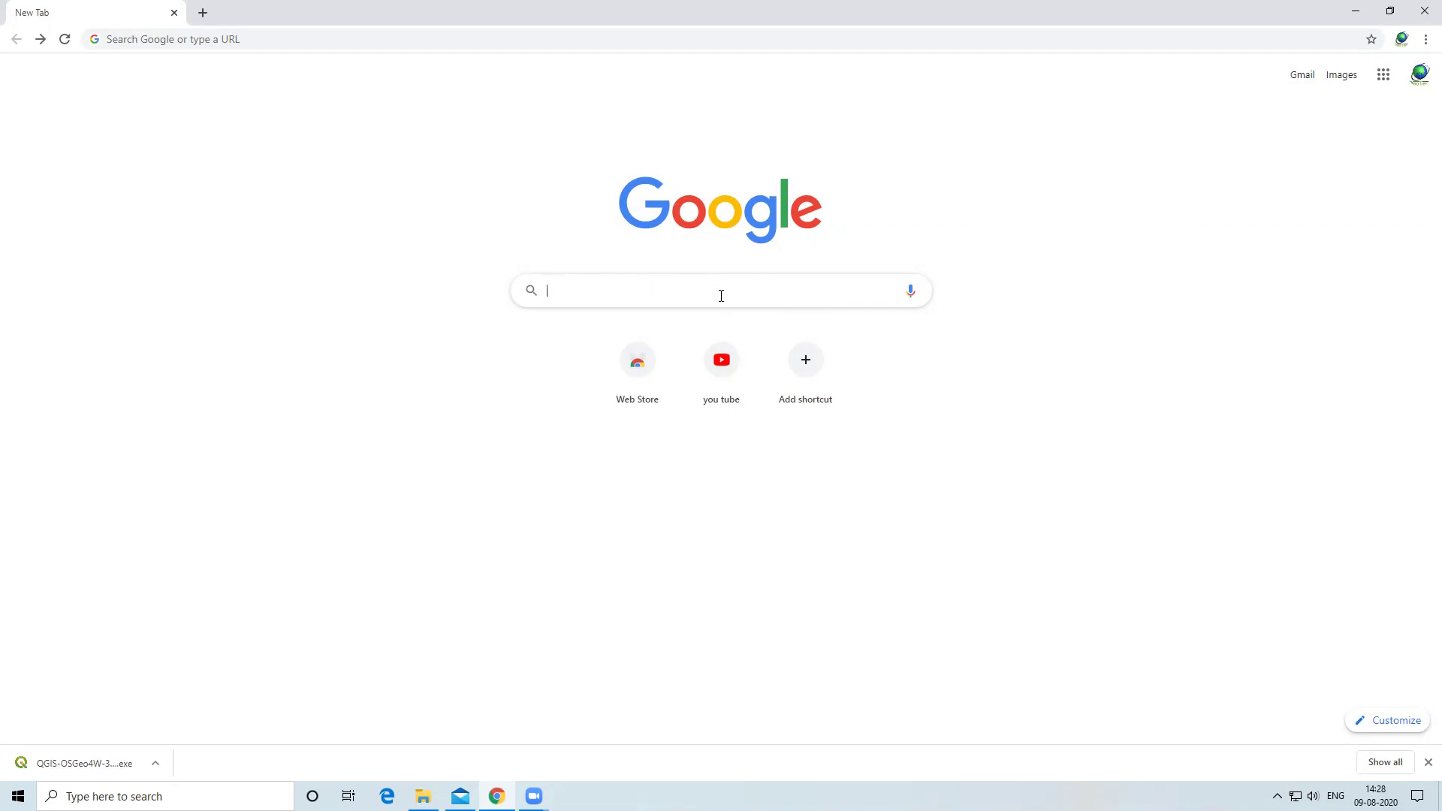
# Search Google for 'QGIS' and look through the results for the QGIS project home page.
pyautogui.write('QGIS')
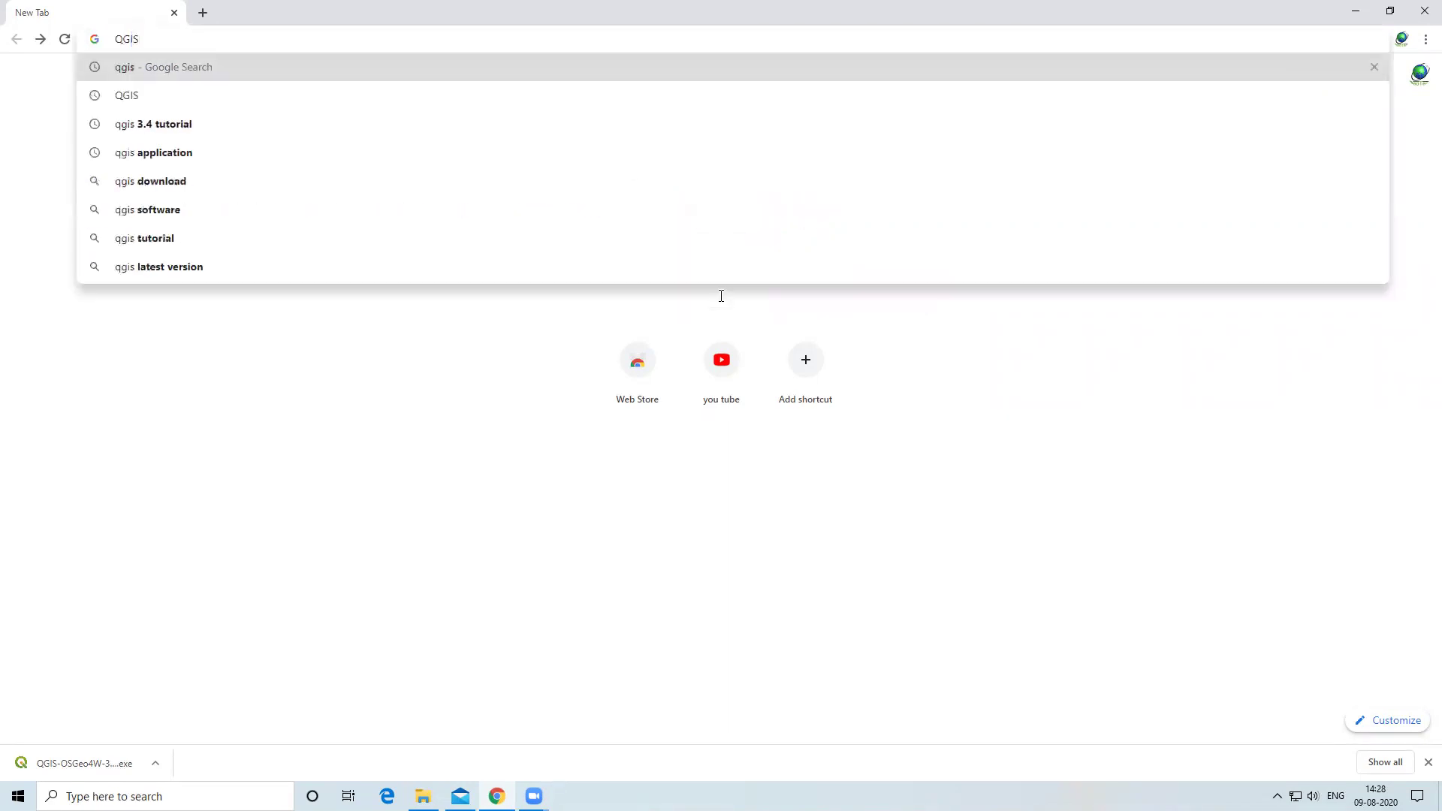
pyautogui.press('Return')
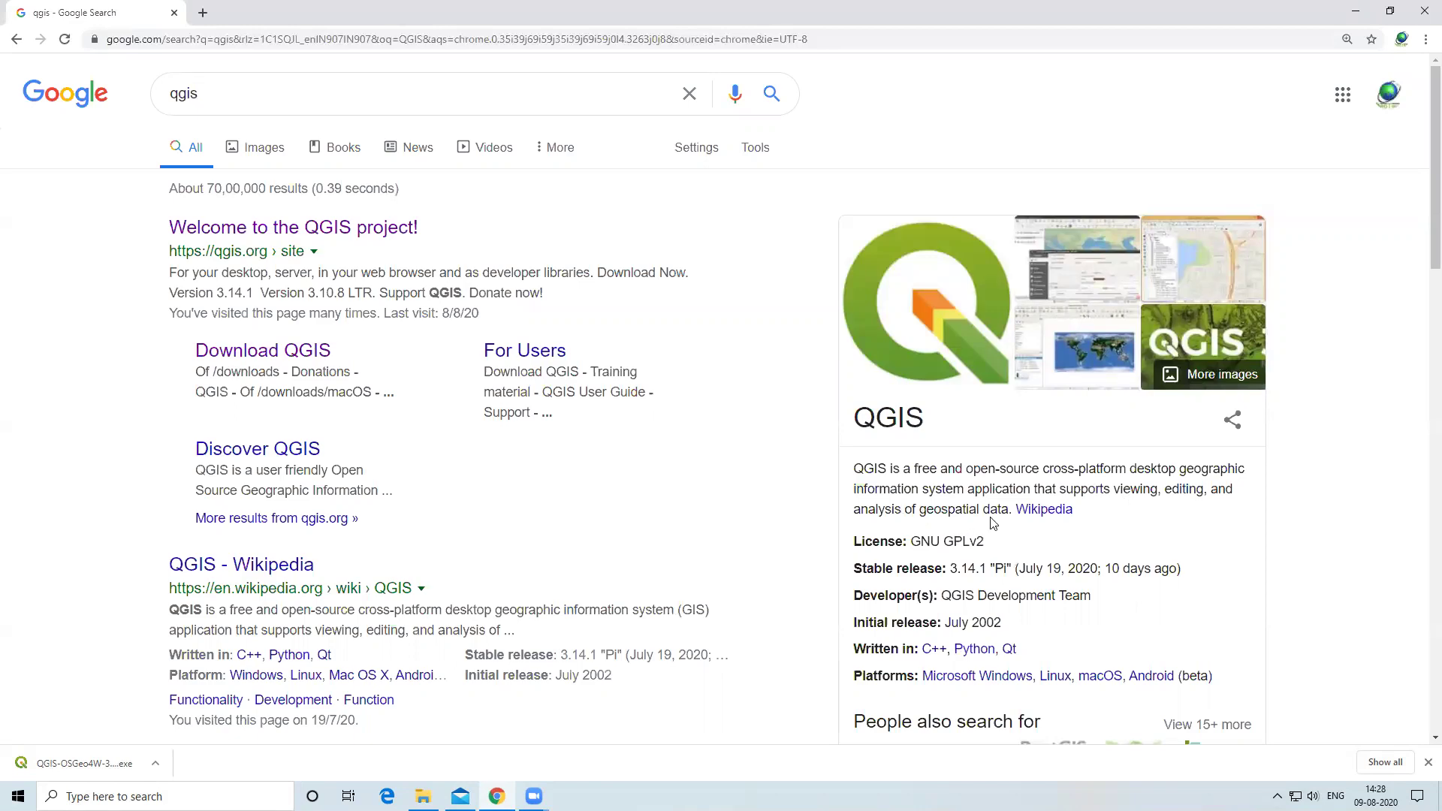
pyautogui.scroll(-2, 993, 522)
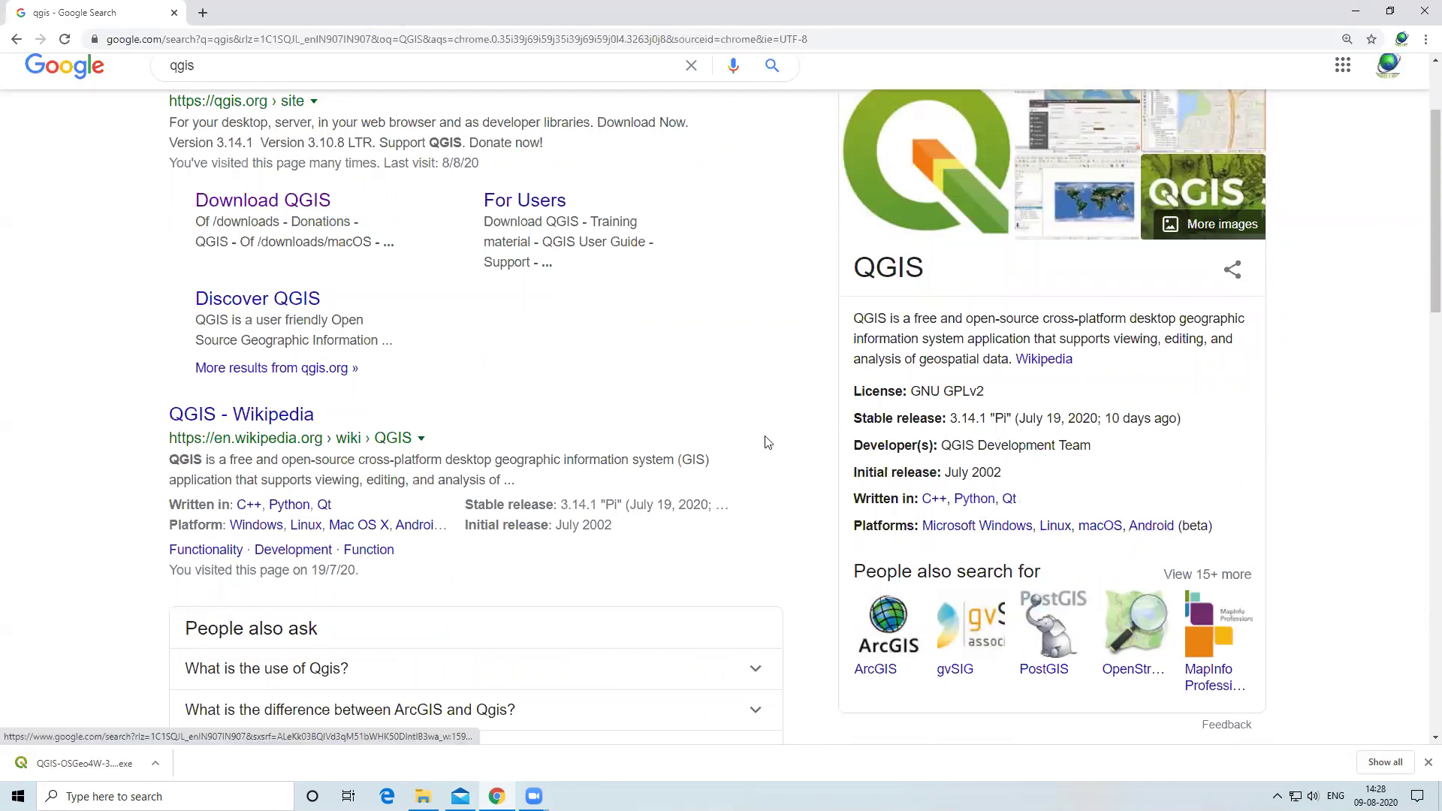
pyautogui.scroll(2, 644, 381)
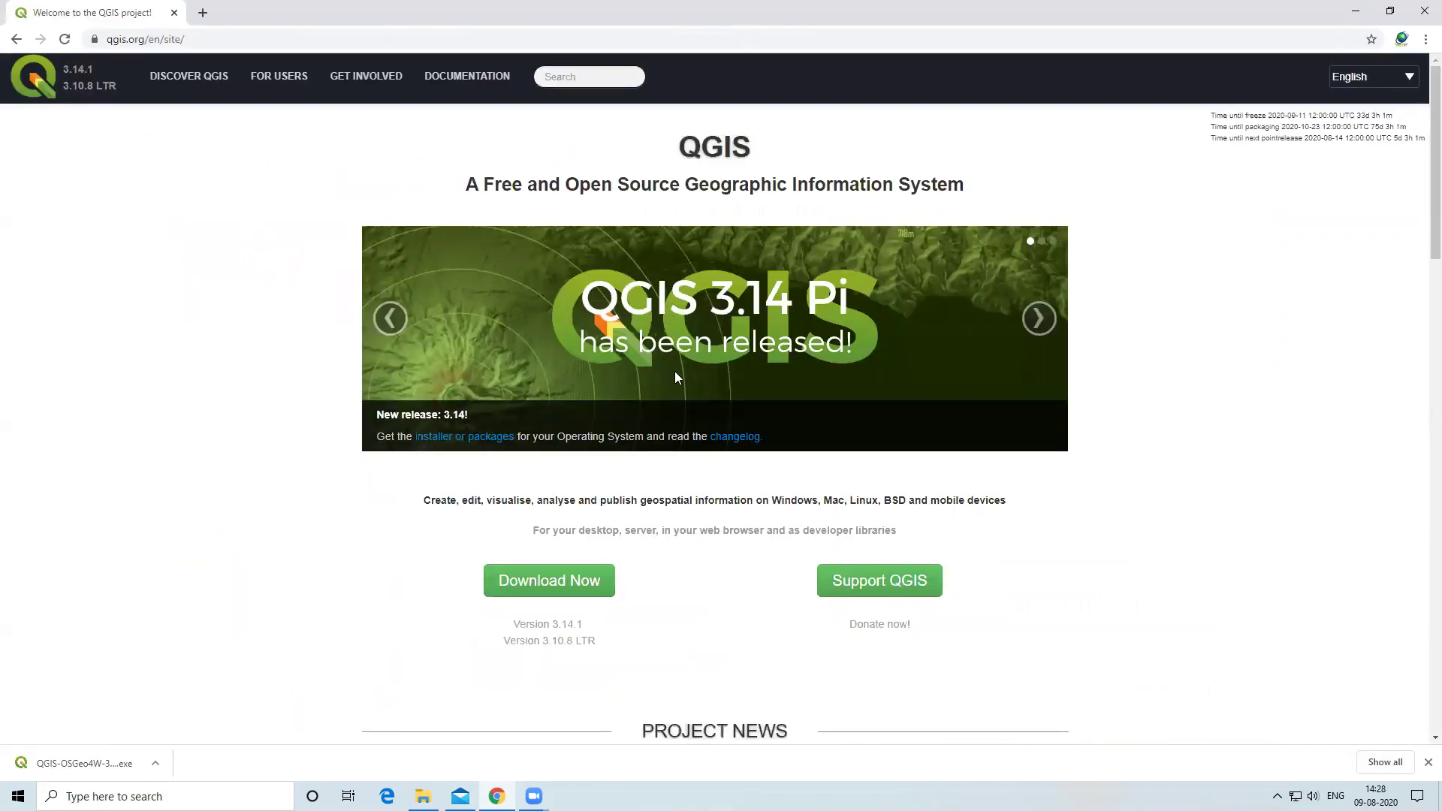
# Go to the QGIS Download page, scroll to the Windows installers, and minimise Chrome.
pyautogui.scroll(-1, 747, 371)
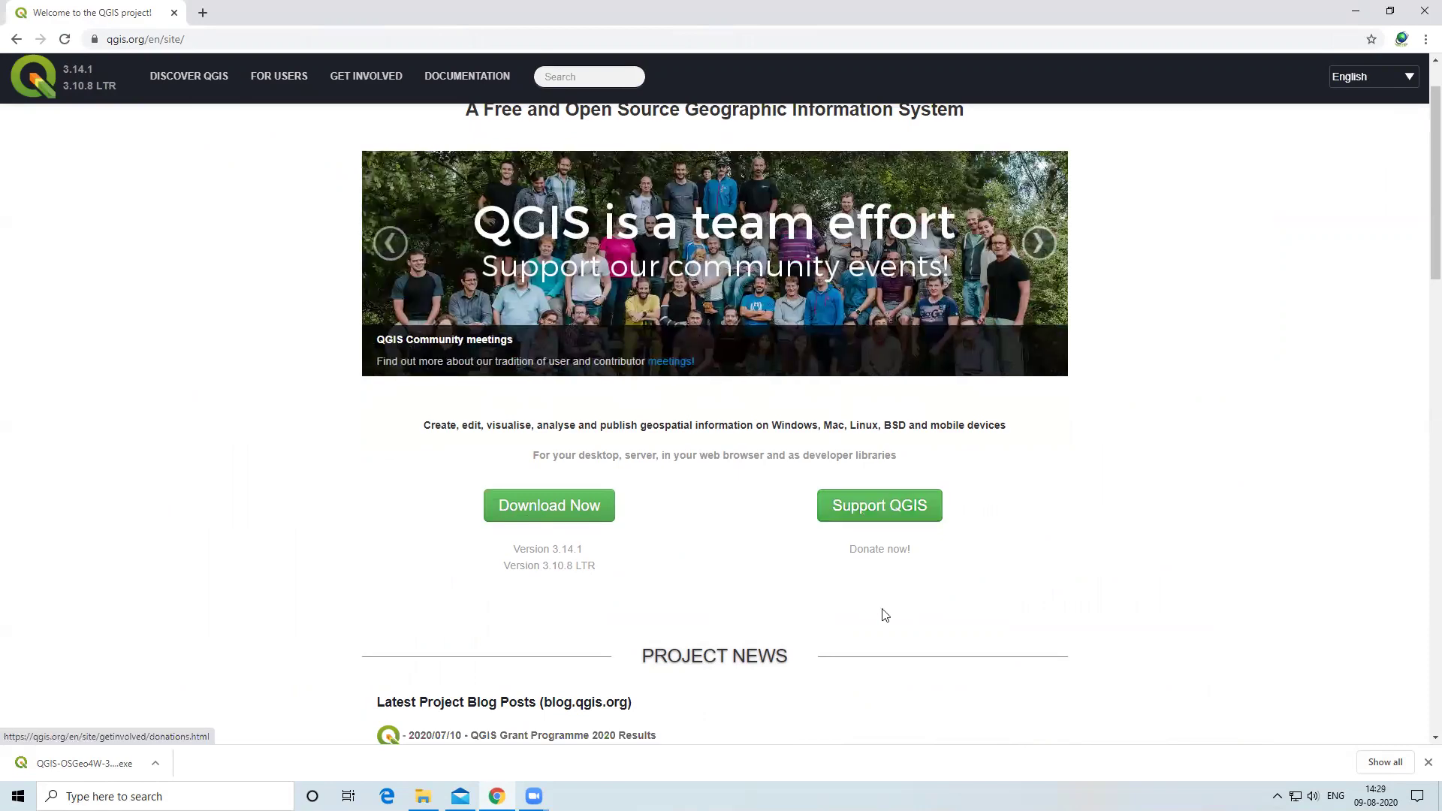
pyautogui.click(568, 513)
pyautogui.scroll(-3, 582, 518)
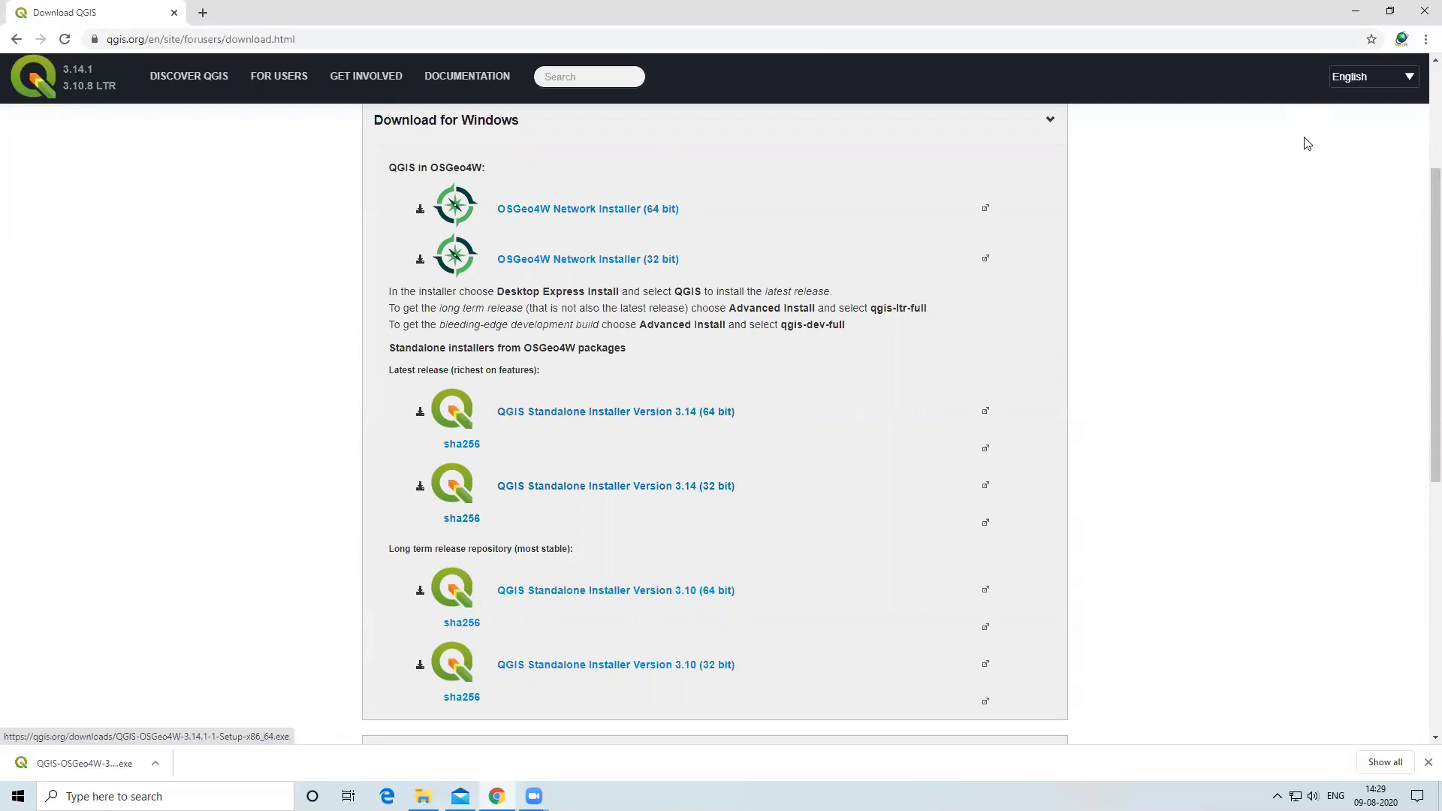
pyautogui.click(1355, 11)
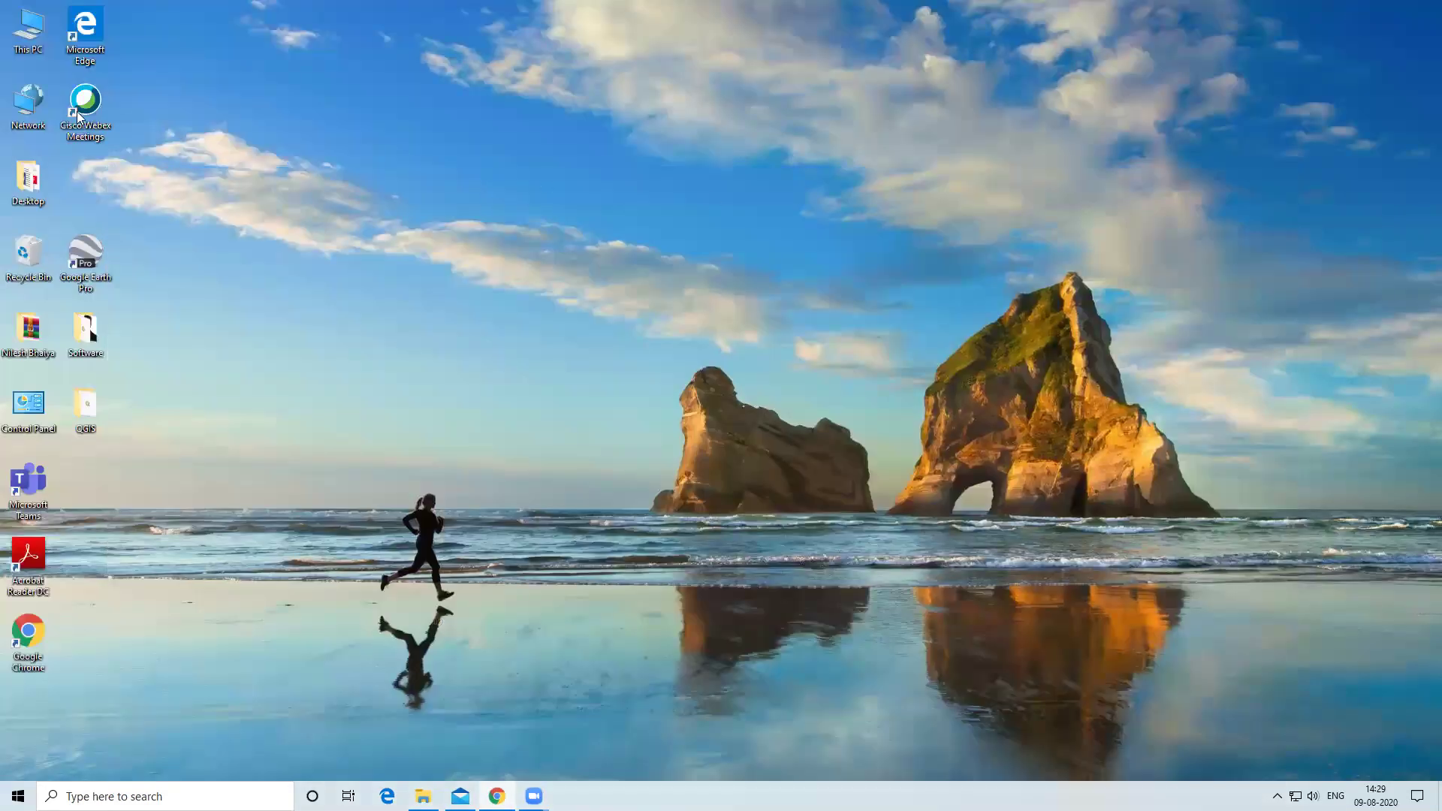
# Confirm in This PC's System properties that Windows is 64-bit, then return to the download page.
pyautogui.rightClick(26, 41)
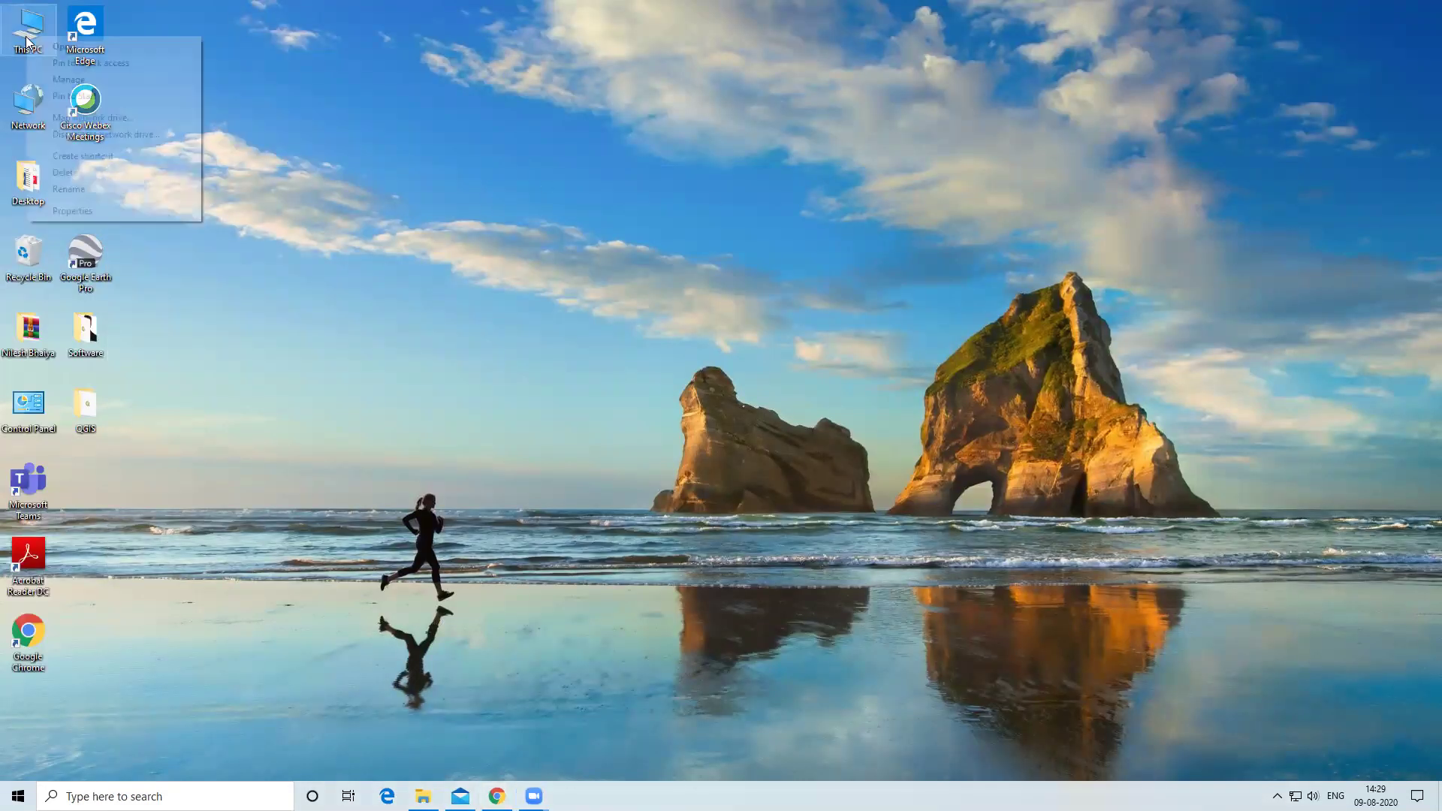
pyautogui.click(118, 211)
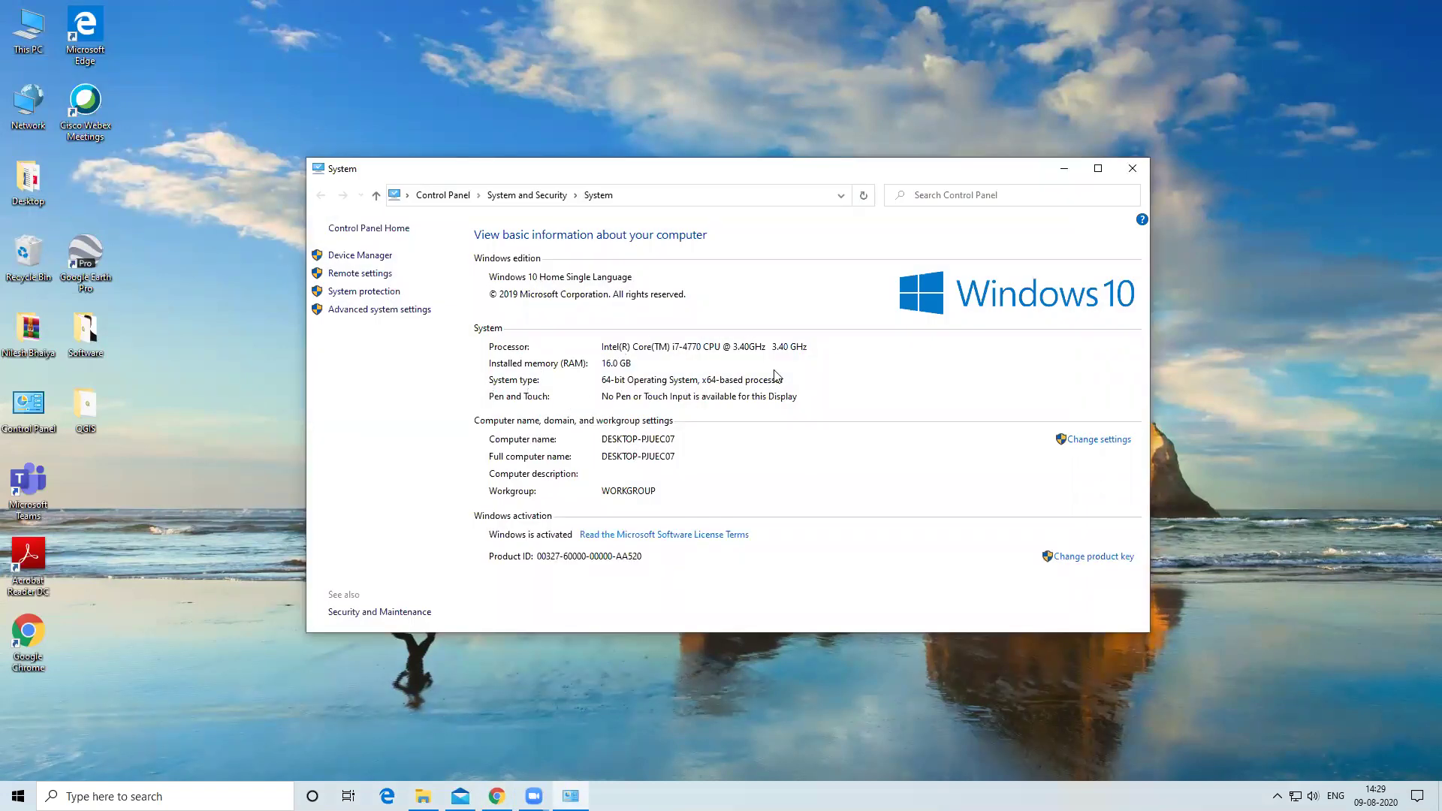
pyautogui.click(1063, 170)
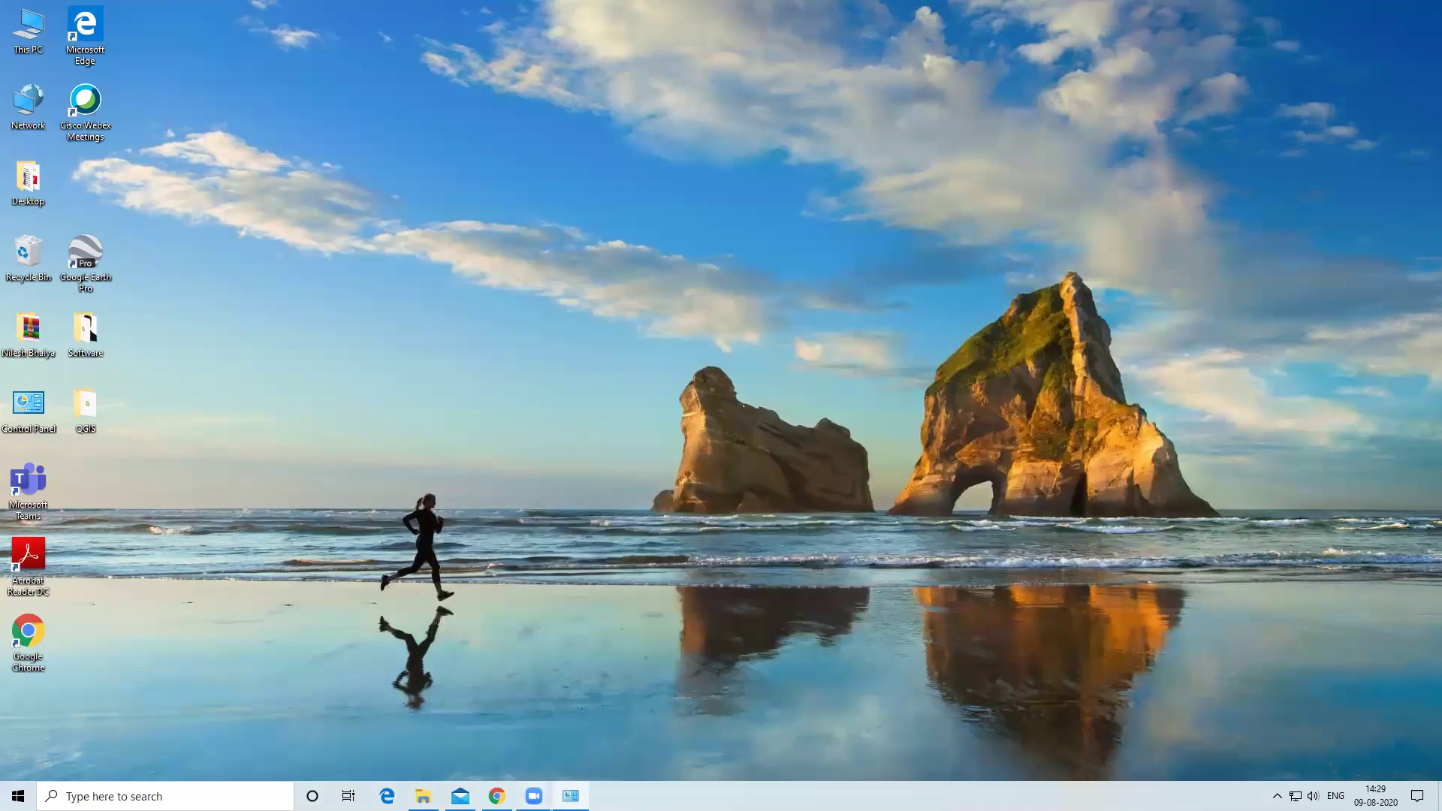
pyautogui.click(497, 796)
# Download the QGIS Standalone Installer Version 3.14 (64 bit) and bring up the installer's folder.
pyautogui.scroll(-4, 638, 473)
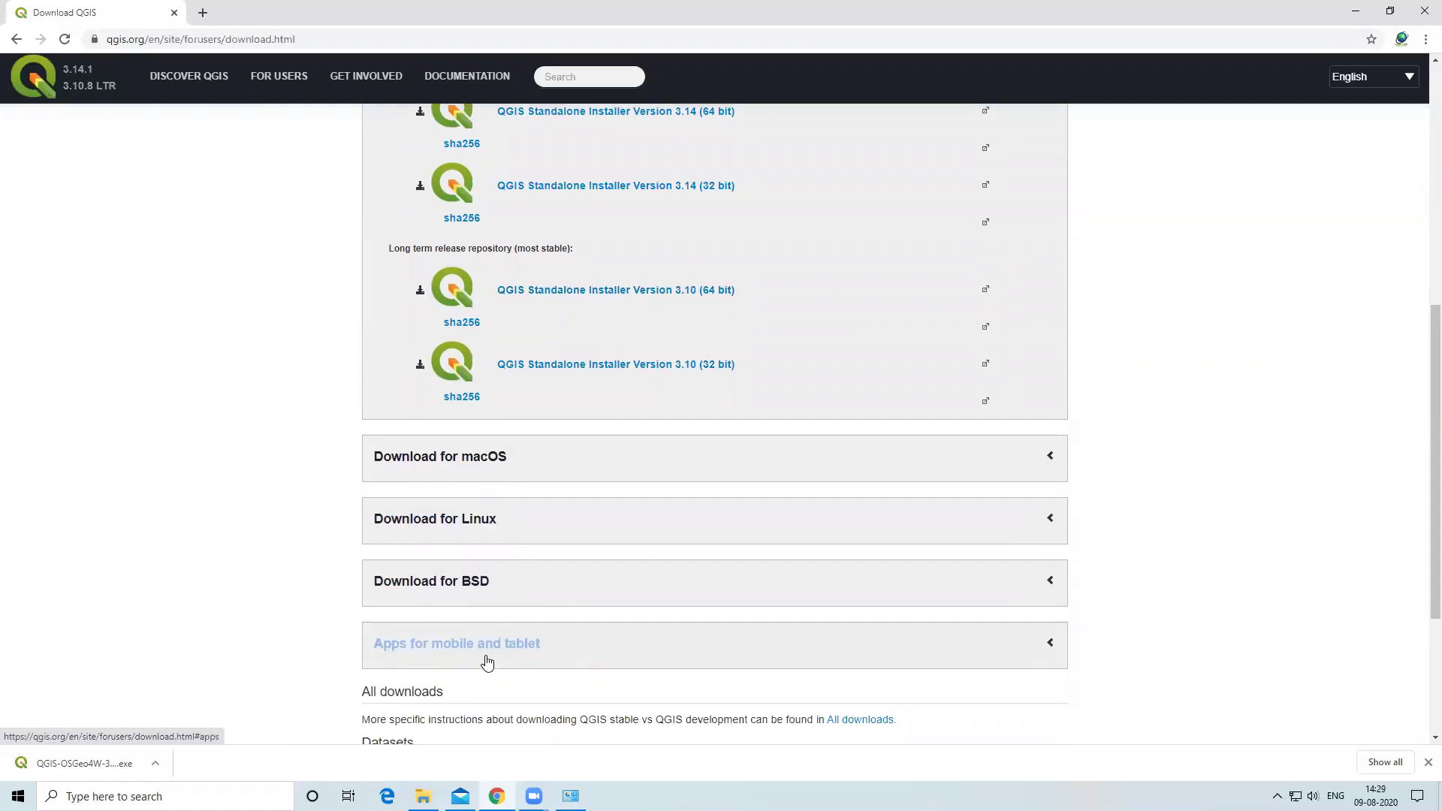
pyautogui.scroll(6, 487, 661)
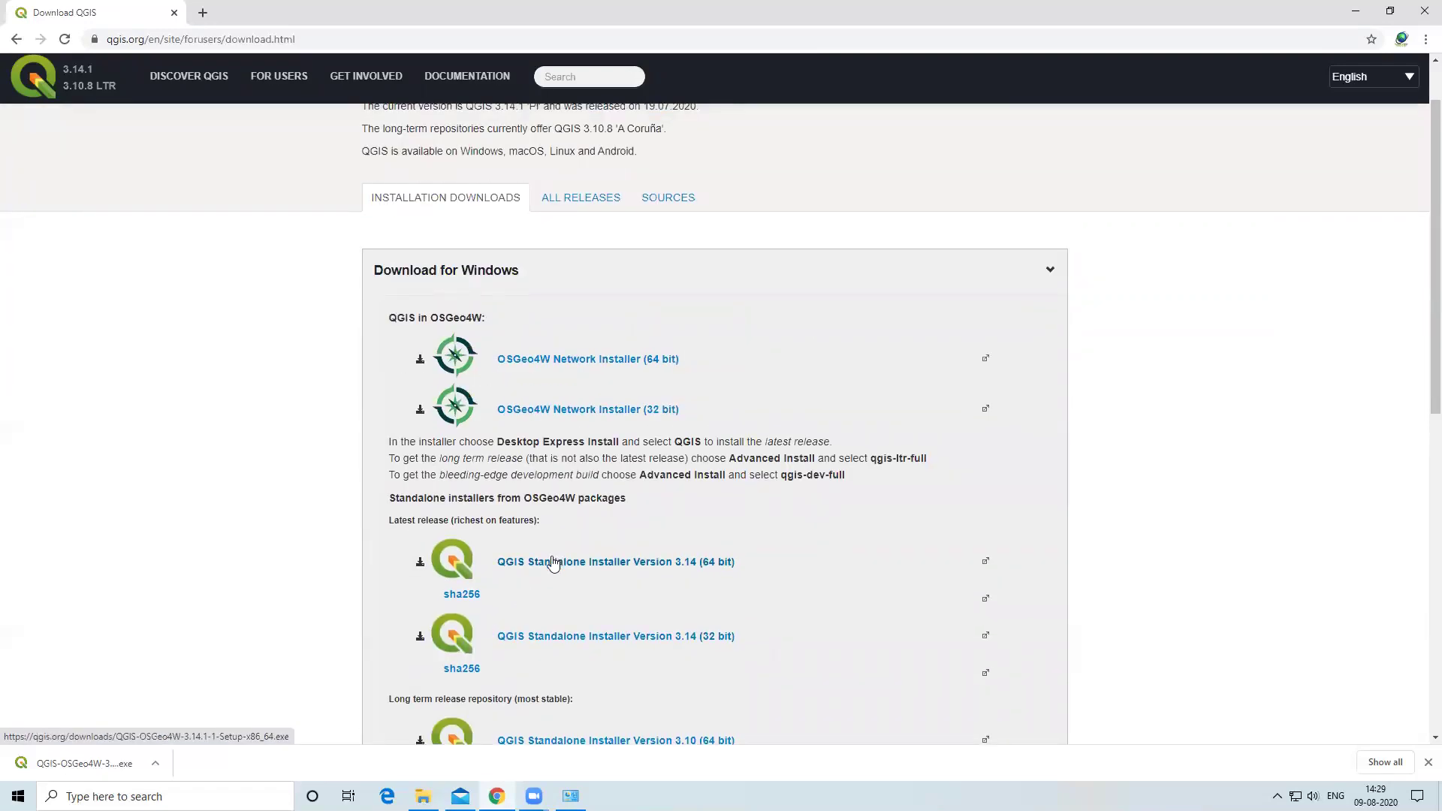
pyautogui.scroll(-2, 553, 563)
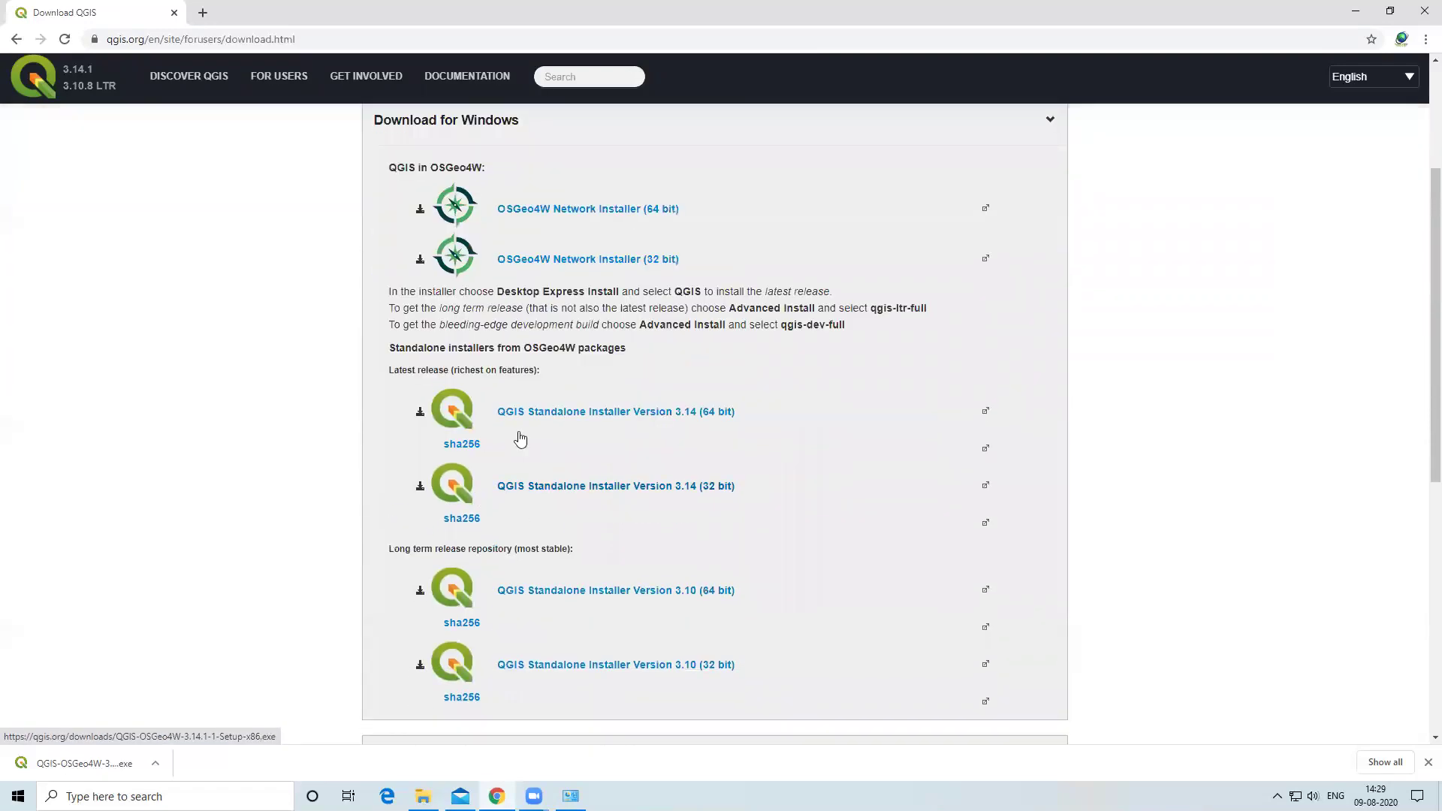
pyautogui.click(697, 419)
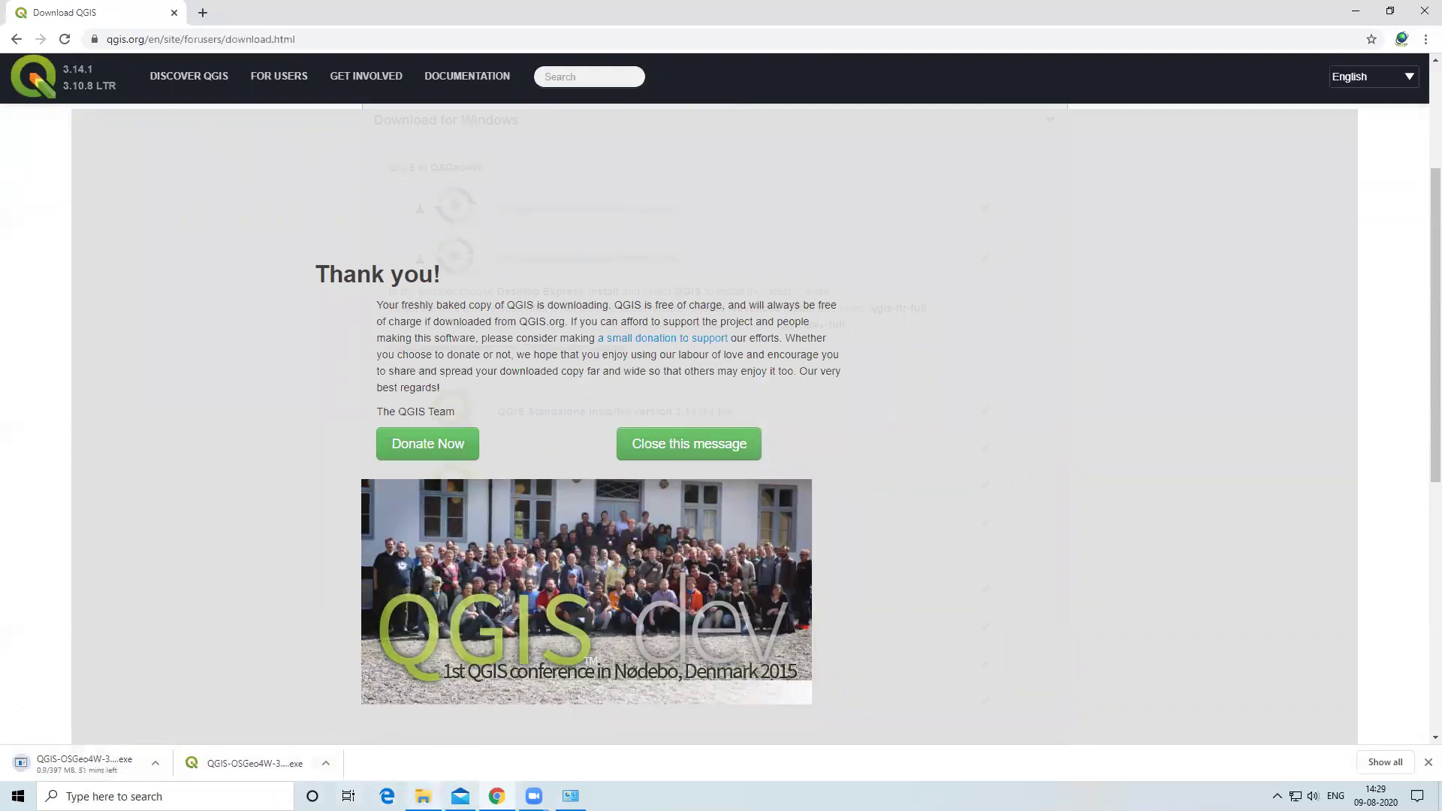
pyautogui.moveTo(423, 794)
pyautogui.click(412, 721)
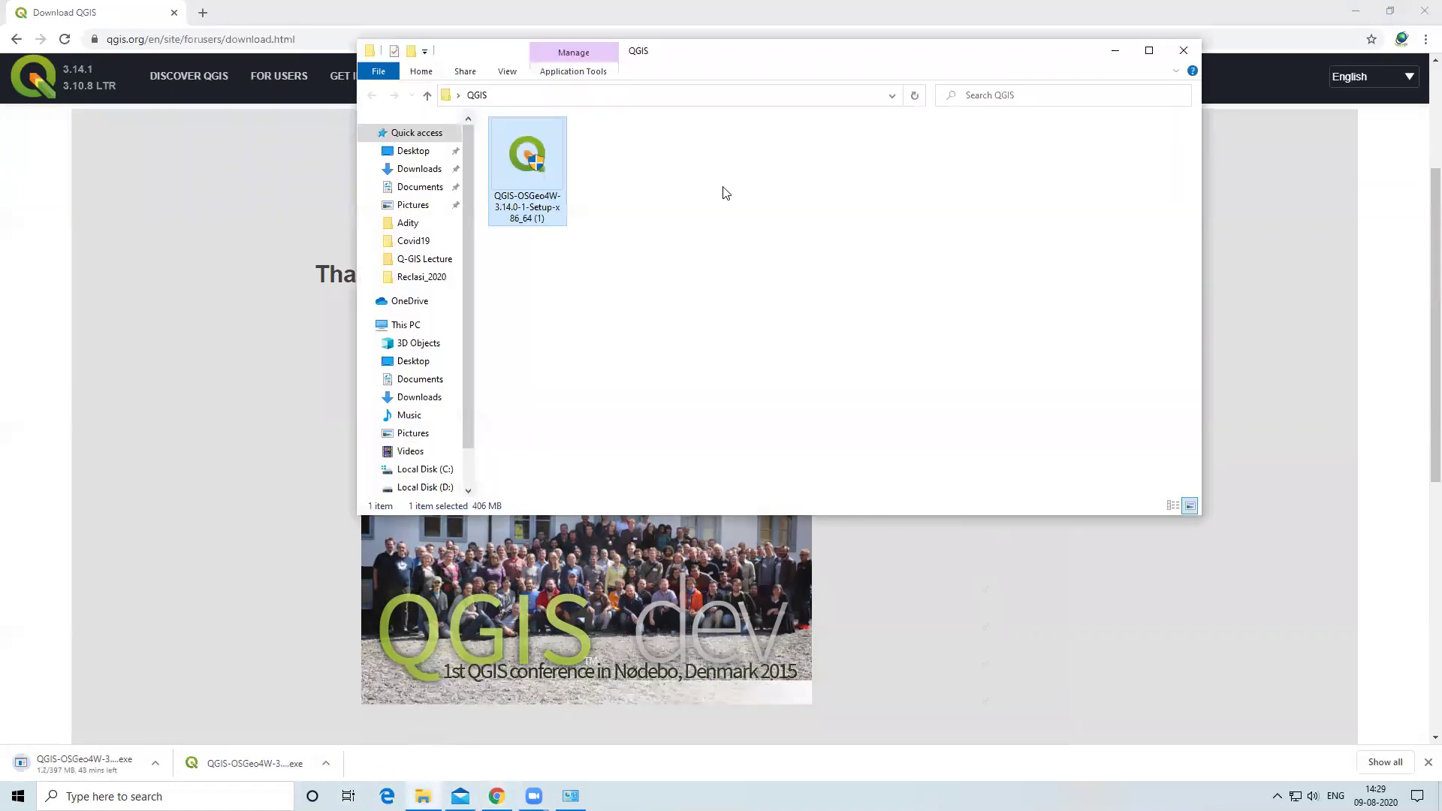
# Run the QGIS 3.14.0 setup, accept the licence, and install to C:\Program Files\QGIS 3.14.
pyautogui.click(1148, 50)
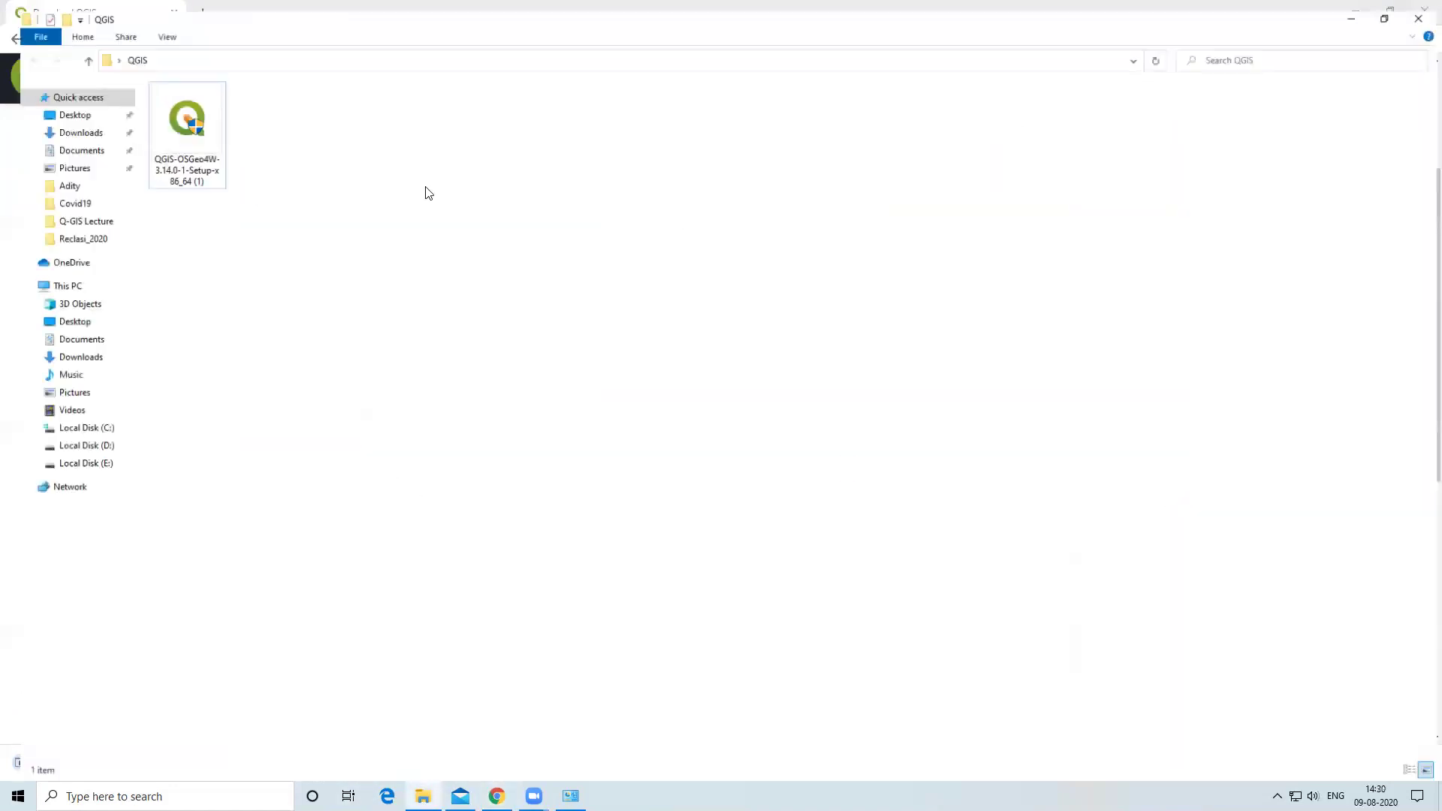
pyautogui.doubleClick(181, 172)
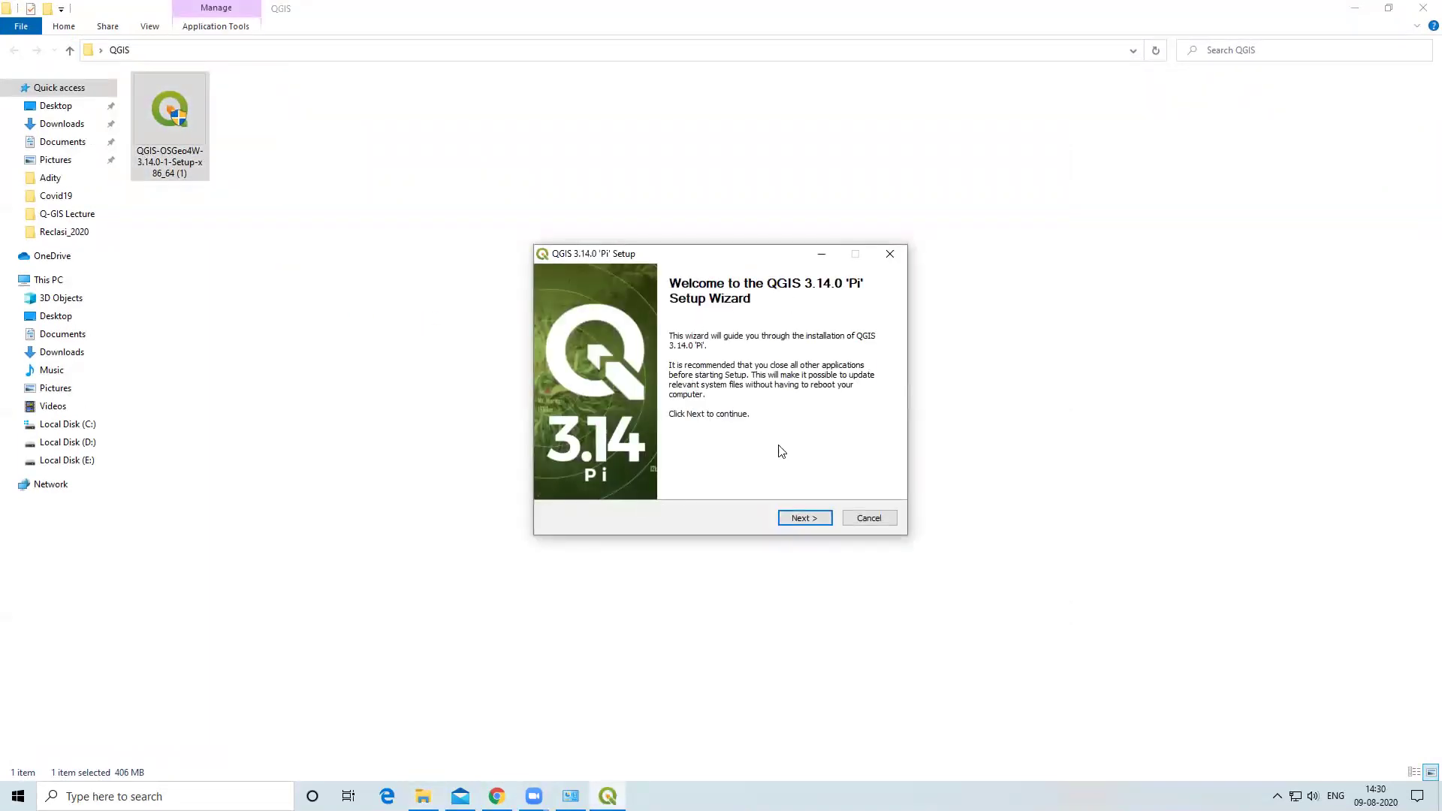
pyautogui.click(803, 522)
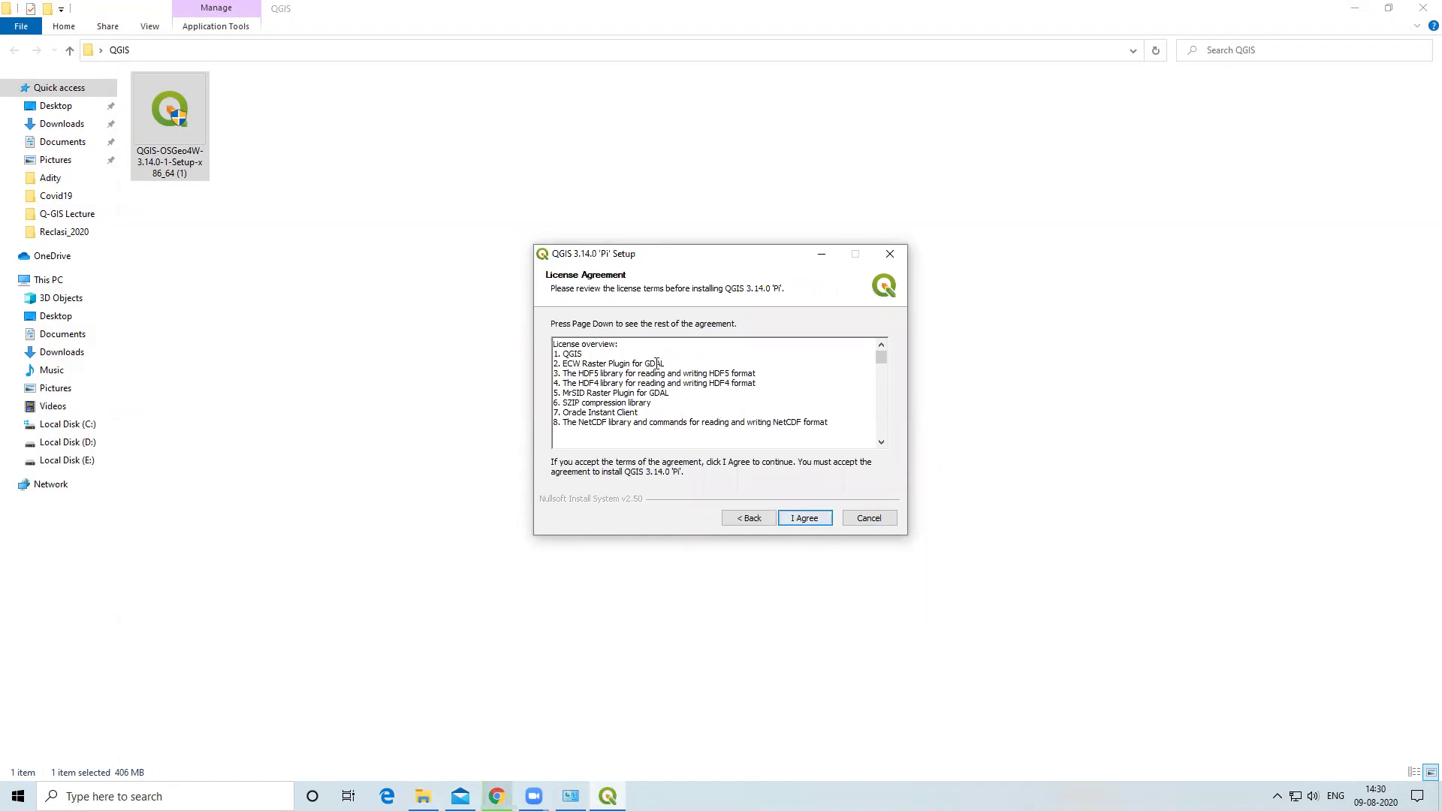
pyautogui.click(805, 521)
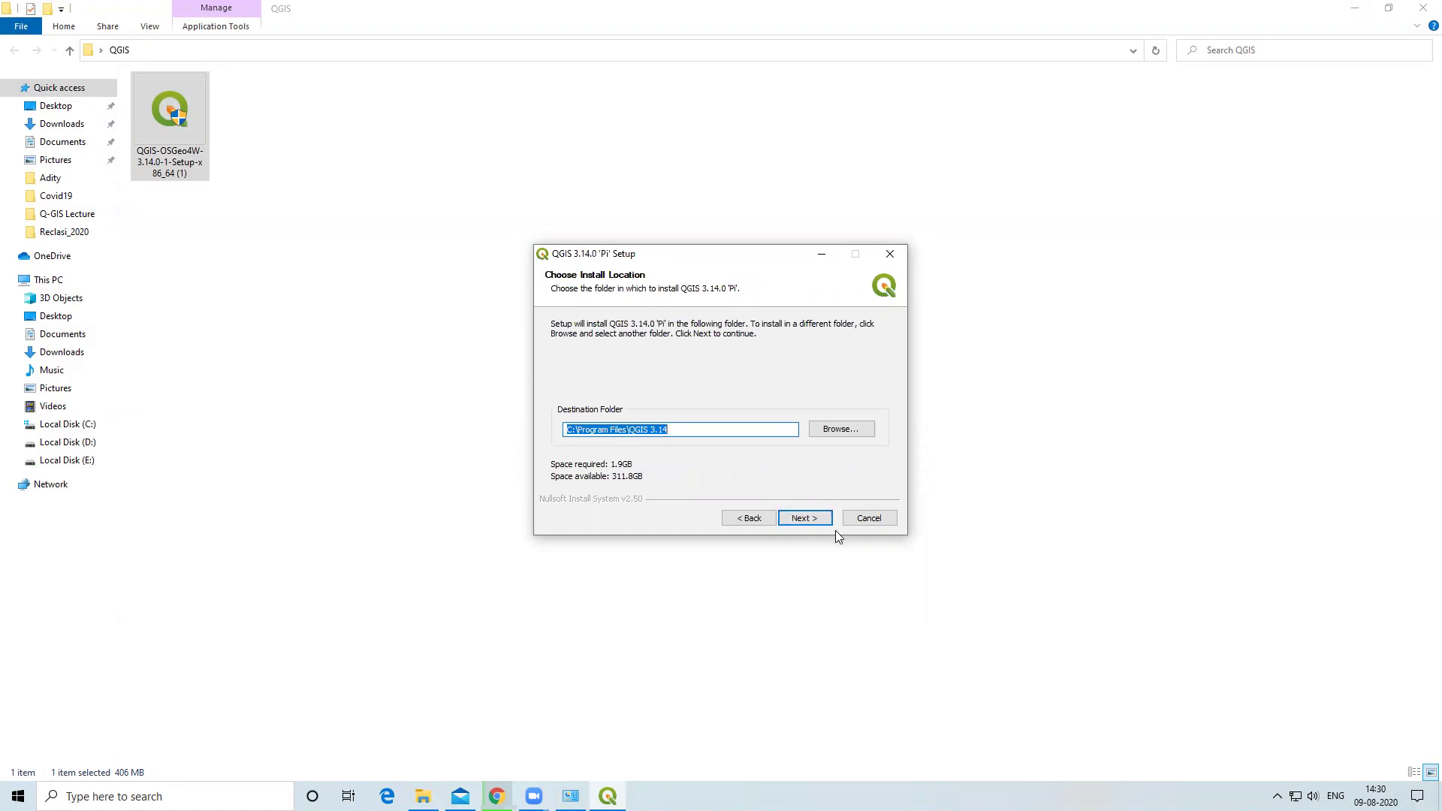
pyautogui.click(798, 518)
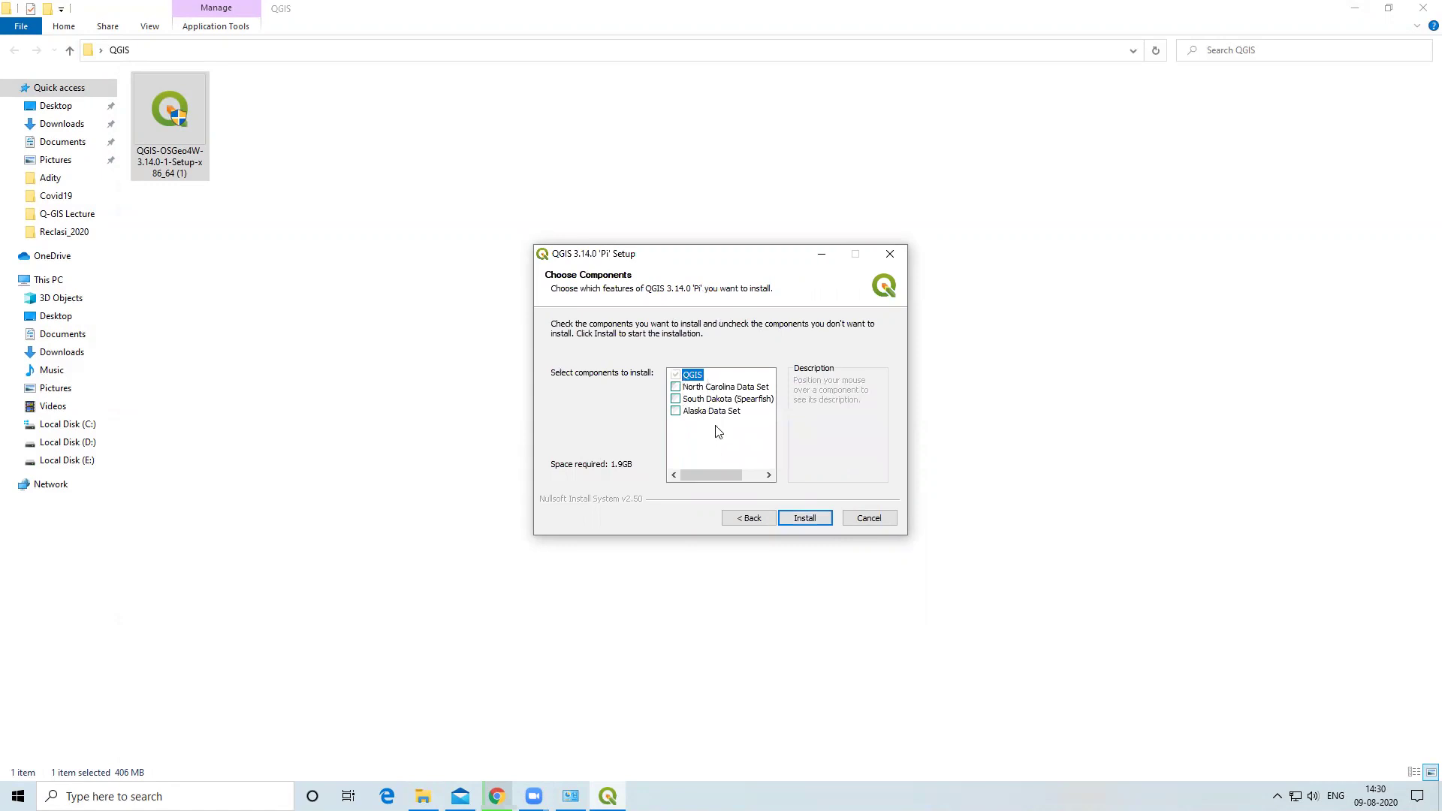
pyautogui.click(804, 519)
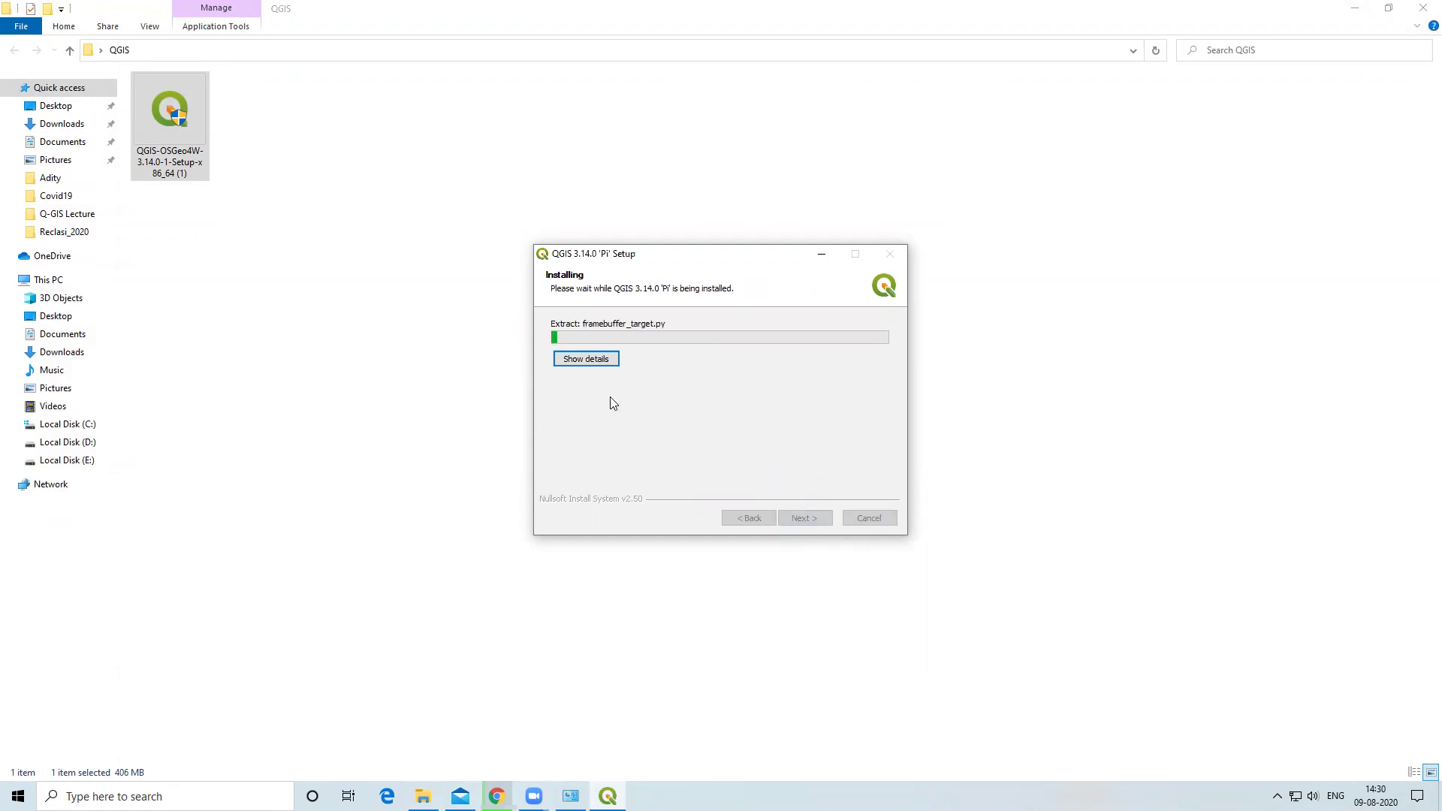
# Show the installation details, wait for QGIS 3.14.0 to finish, and close the wizard with Finish.
pyautogui.click(583, 367)
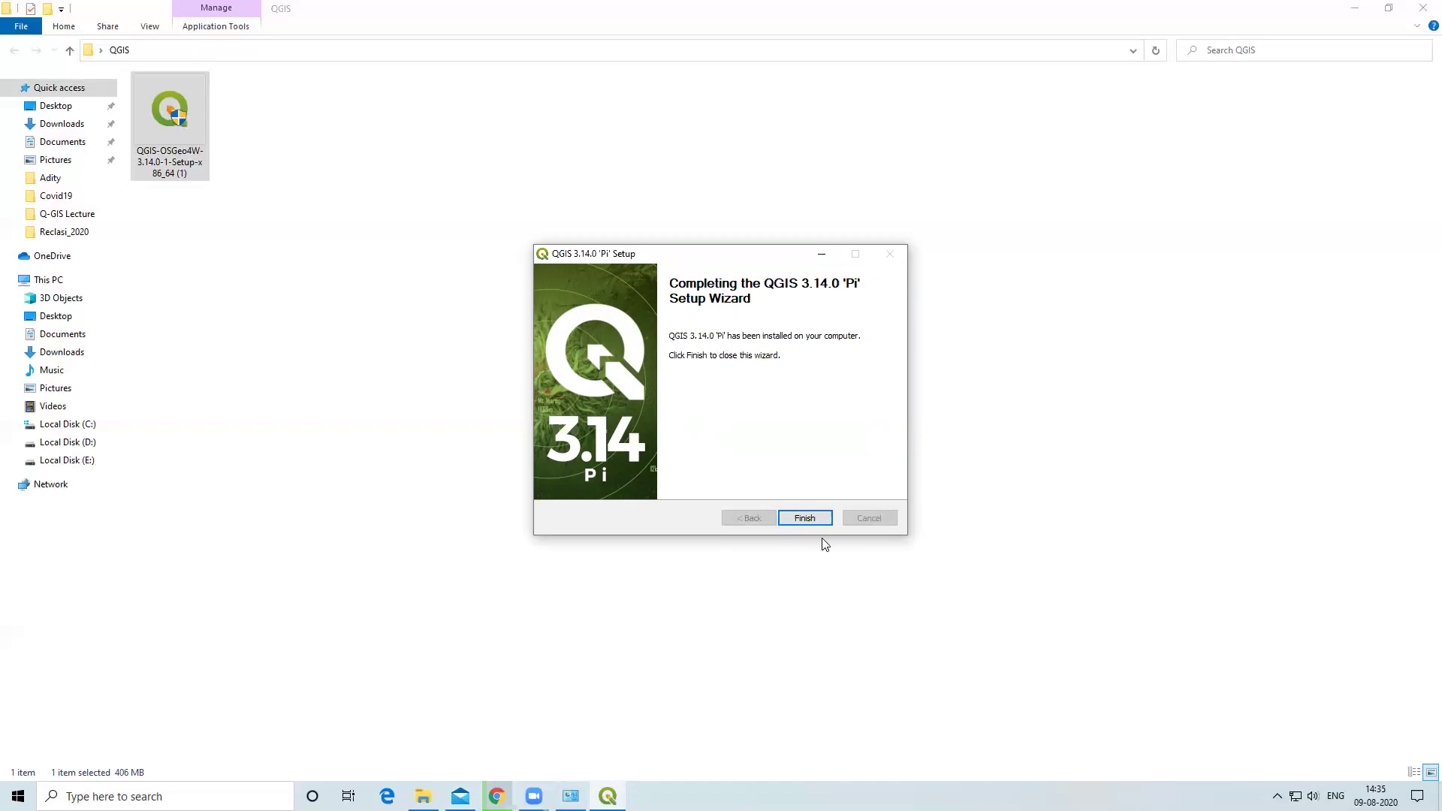
pyautogui.click(804, 518)
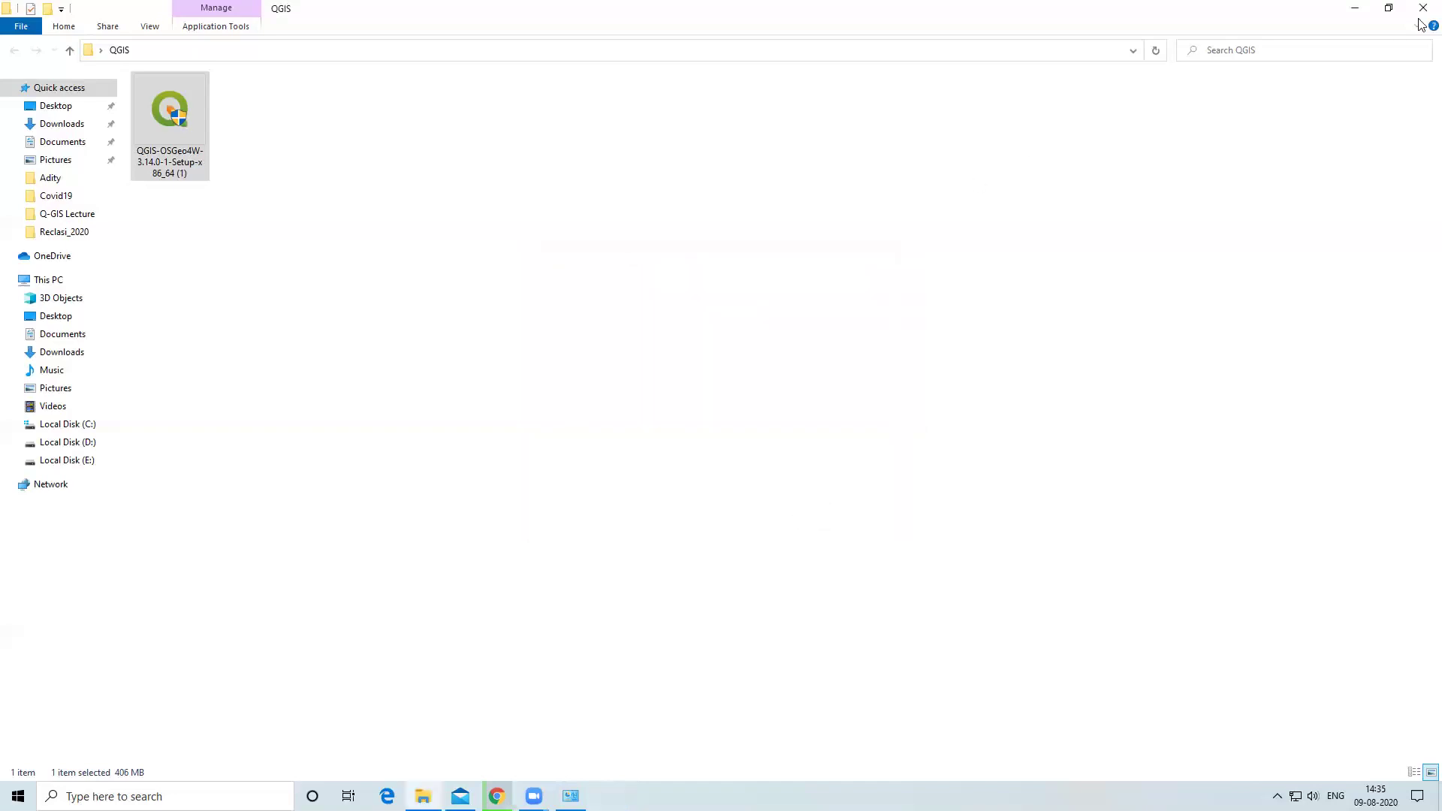
# Minimise Explorer and Chrome, open the desktop QGIS 3.14 folder, and select QGIS Desktop 3.14.0.
pyautogui.click(1355, 8)
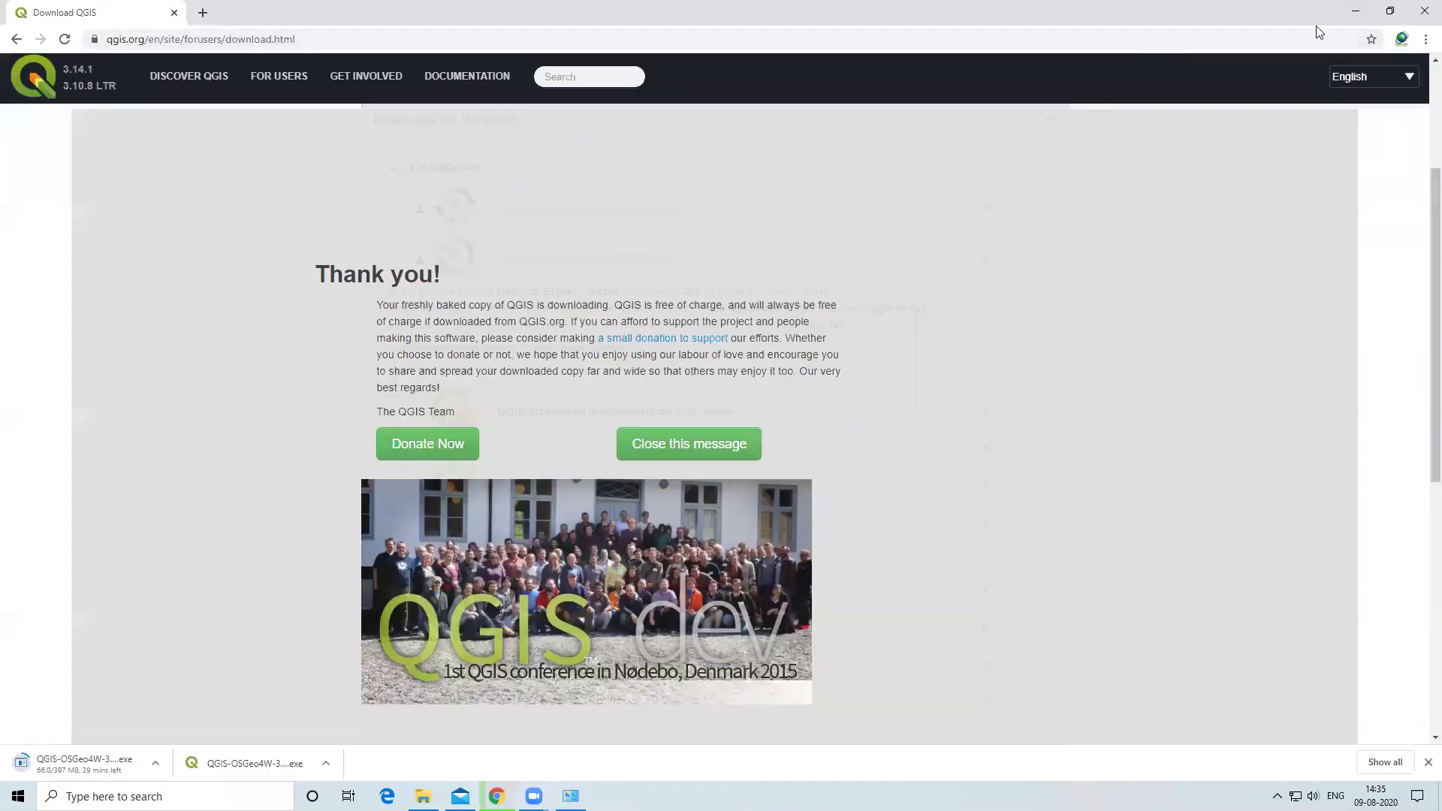
pyautogui.click(1346, 6)
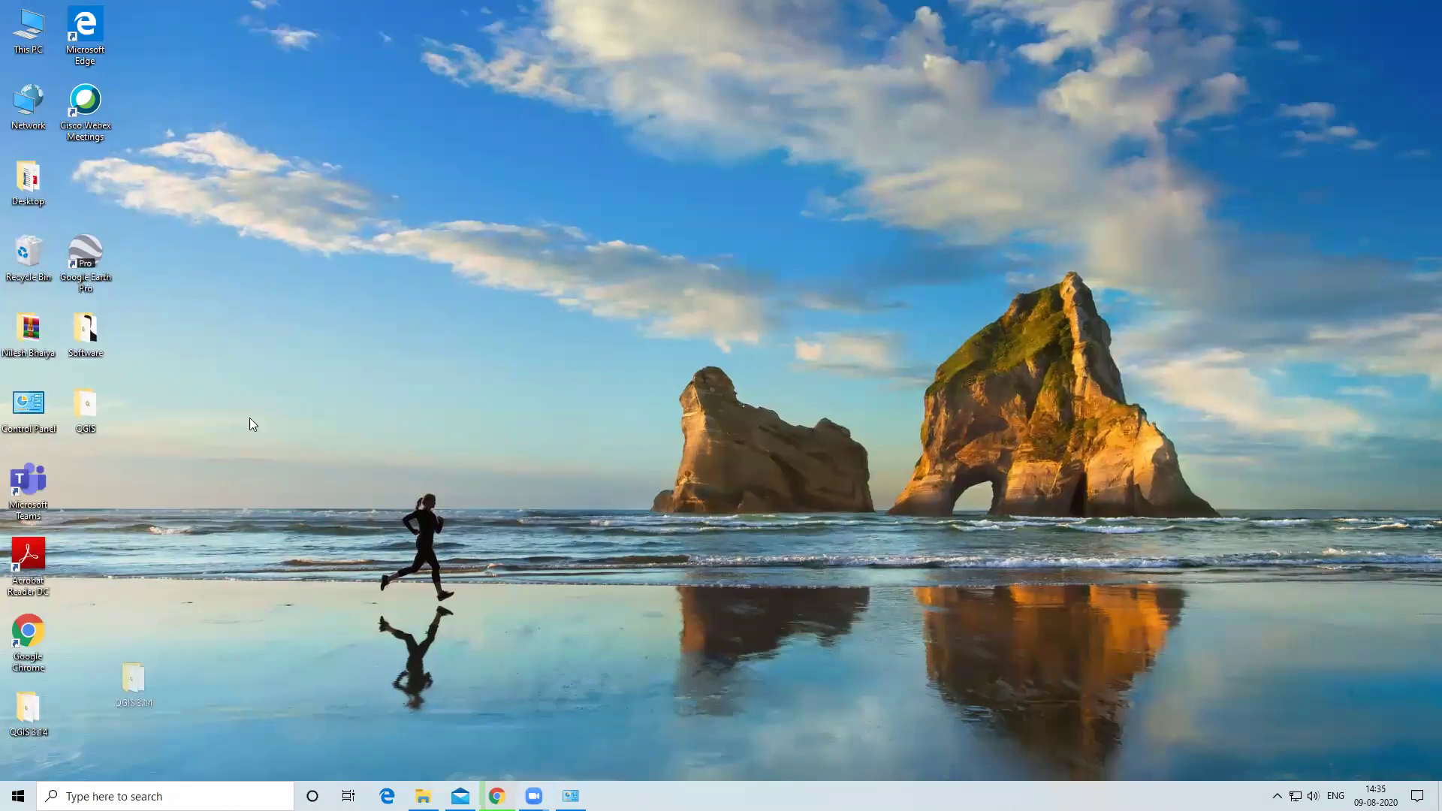
pyautogui.moveTo(249, 419); pyautogui.dragTo(289, 435)
pyautogui.doubleClick(318, 350)
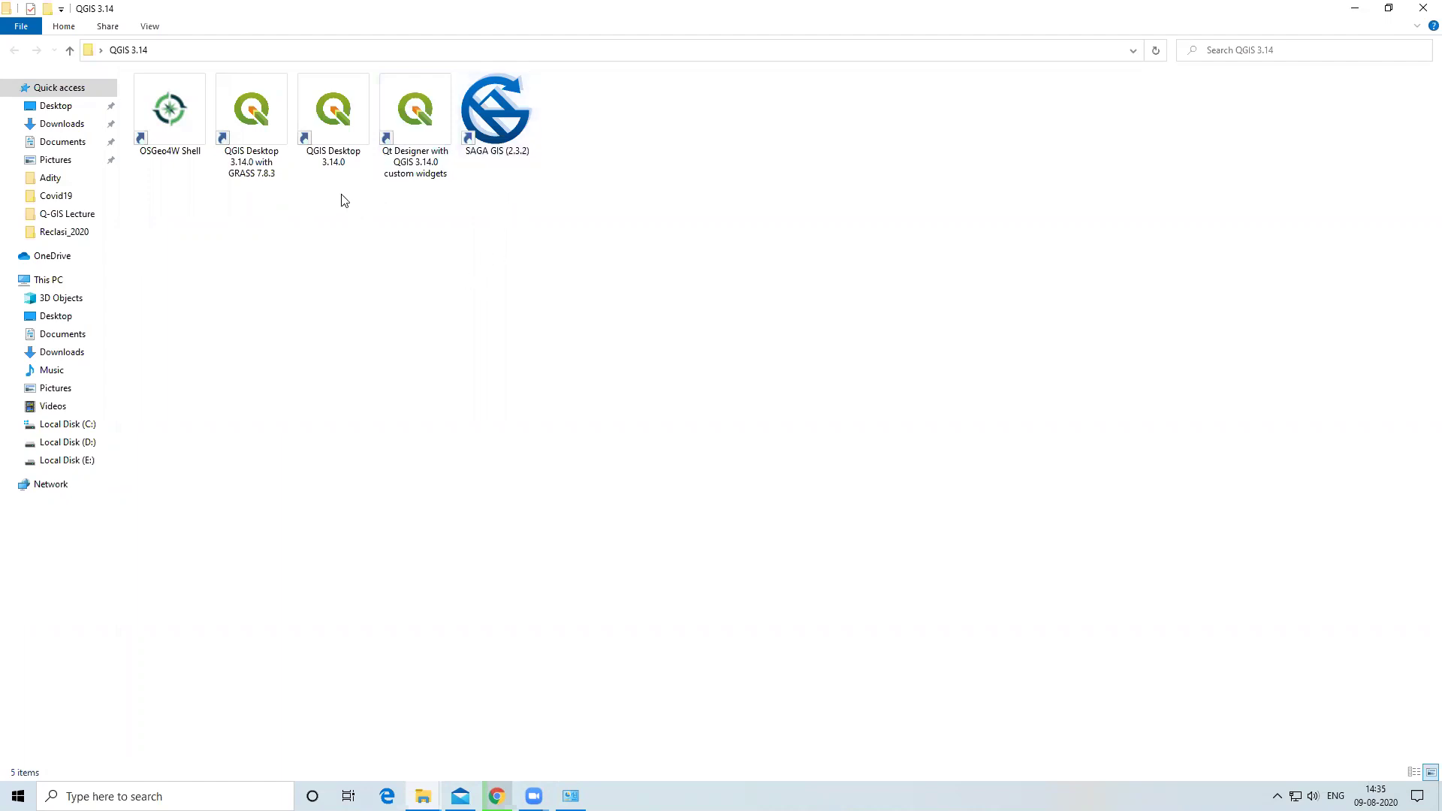
pyautogui.click(334, 137)
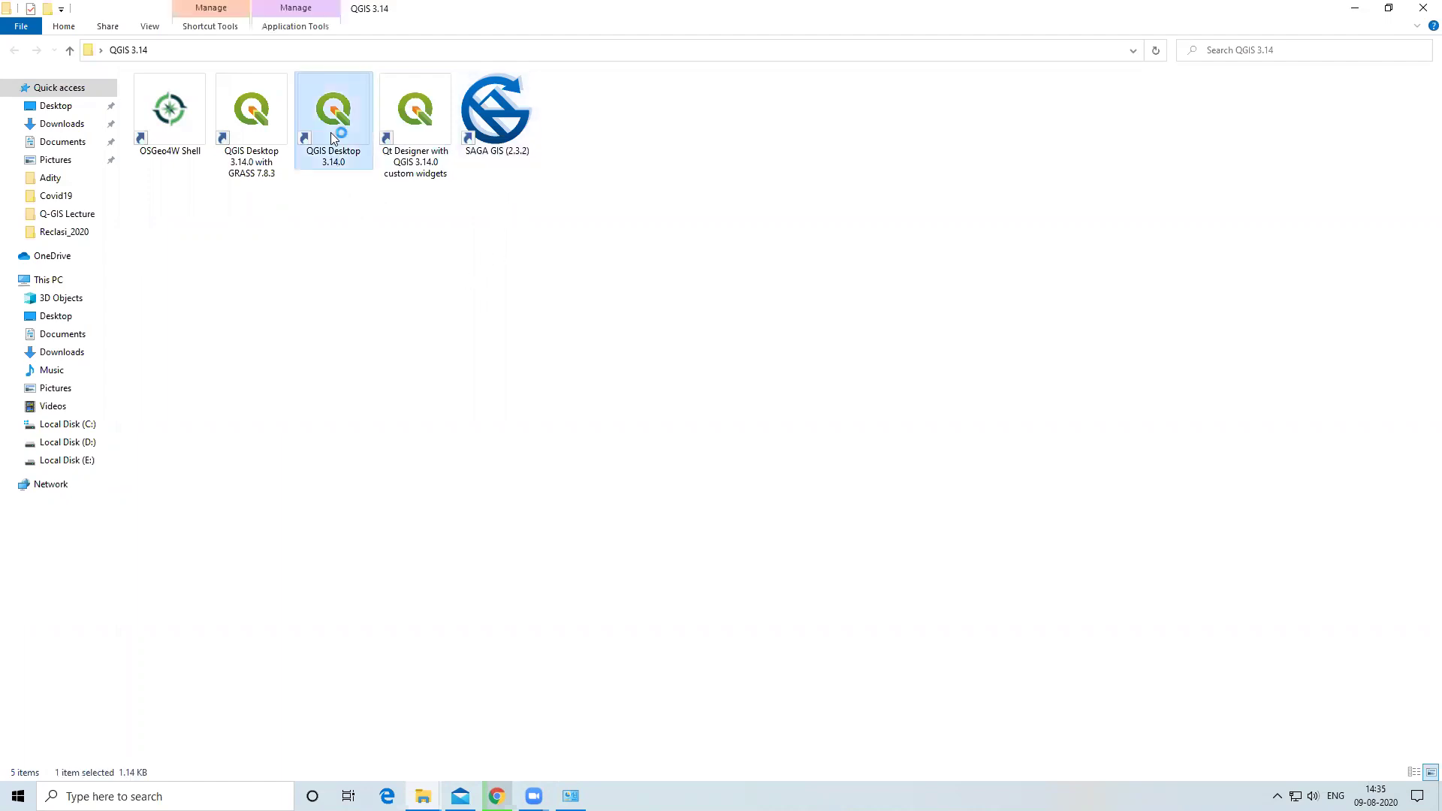